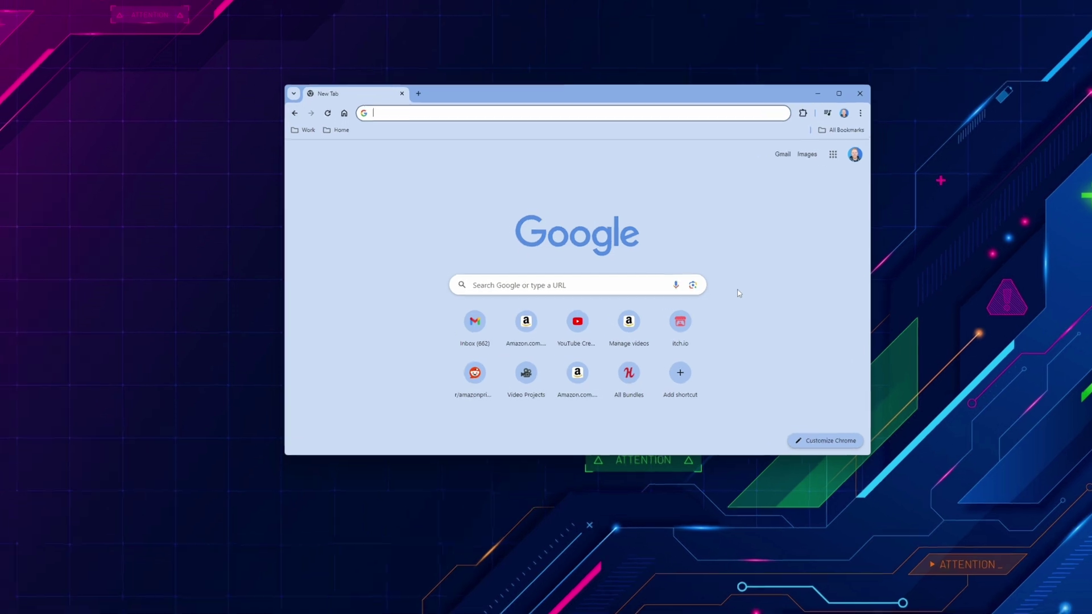
text(ds4w)
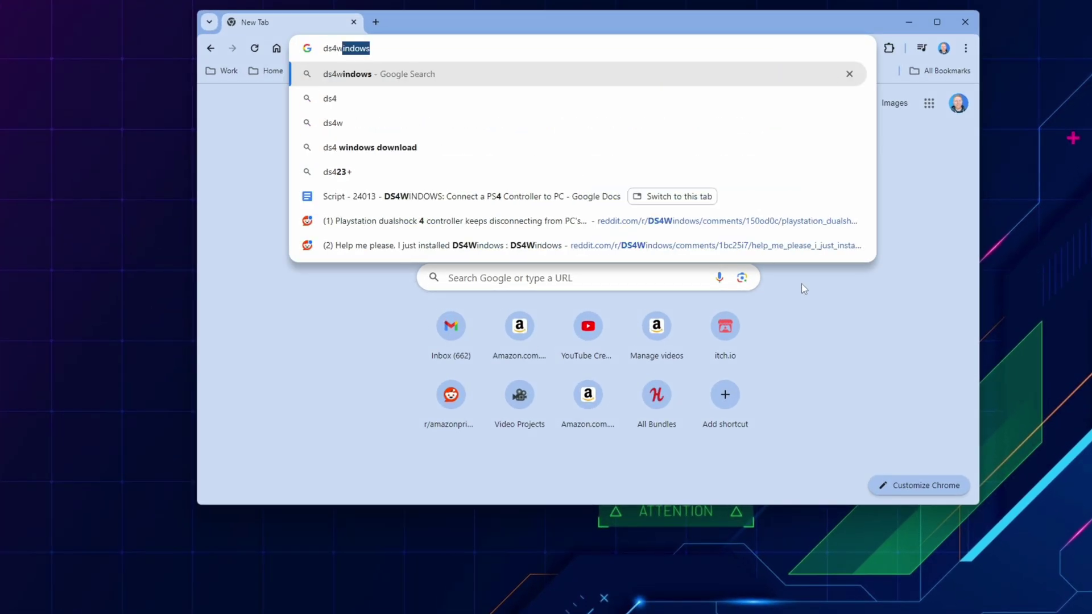
text(indows)
Step: Search ds4windows and save DS4Windows_3.3.3_x64.zip from the Ryochan7 releases page to Downloads
key(Return)
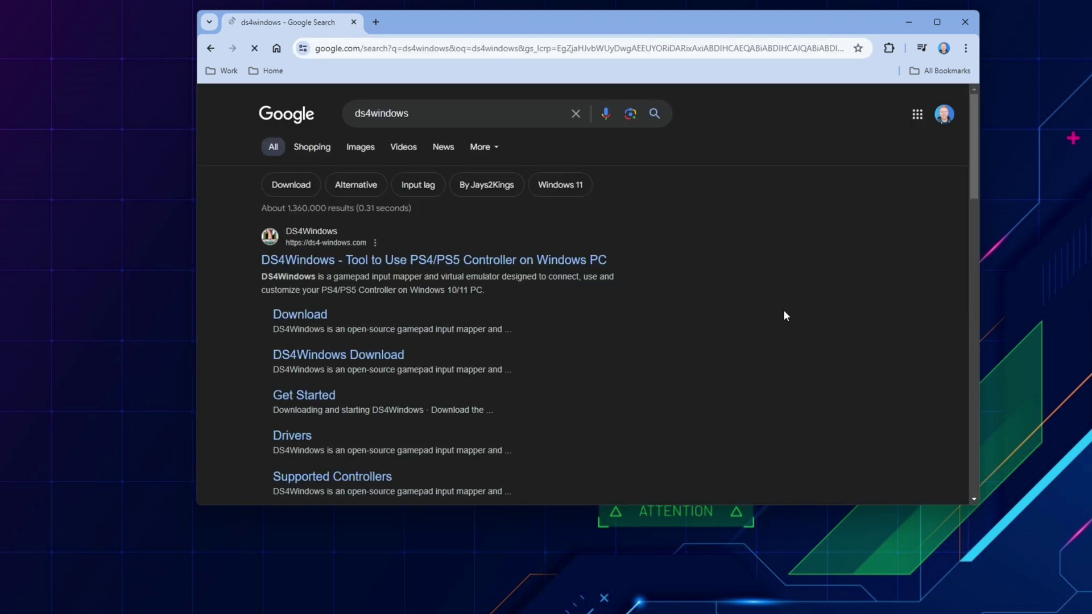
scroll(607, 301, down, 5)
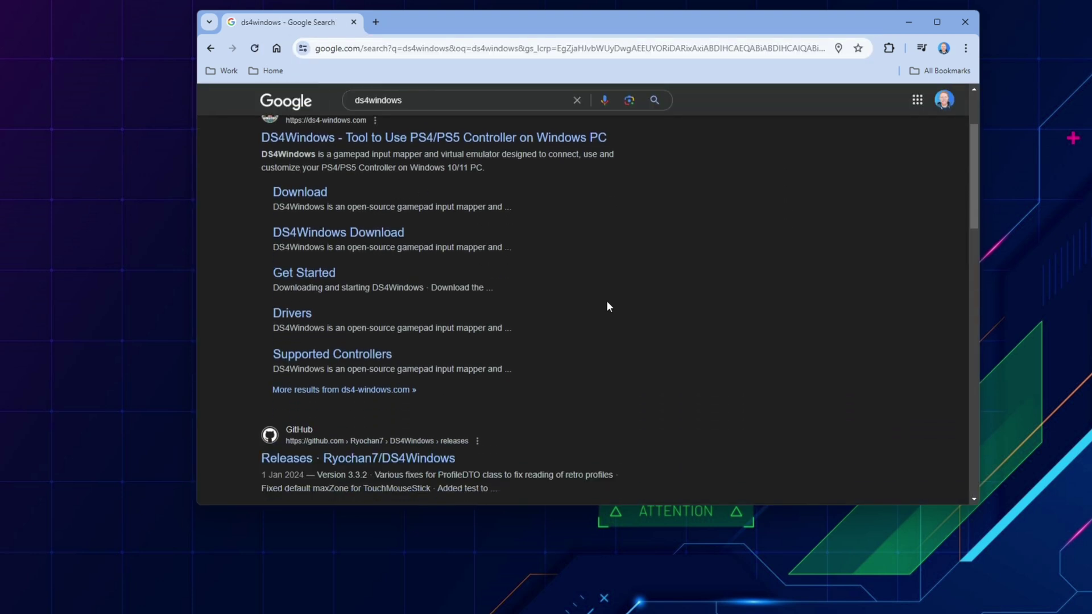
scroll(606, 300, down, 5)
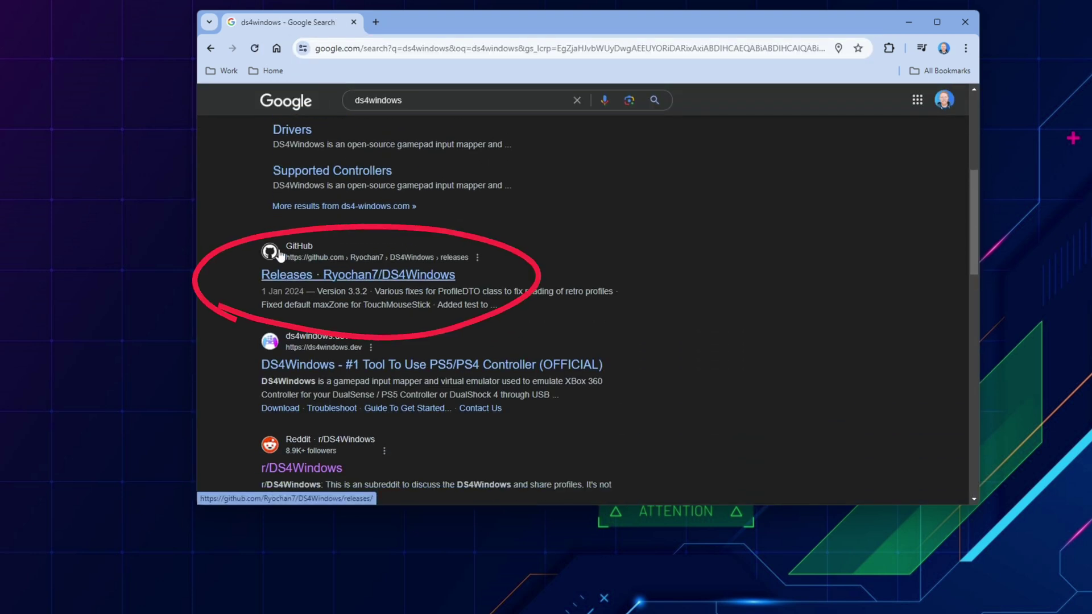
click(295, 278)
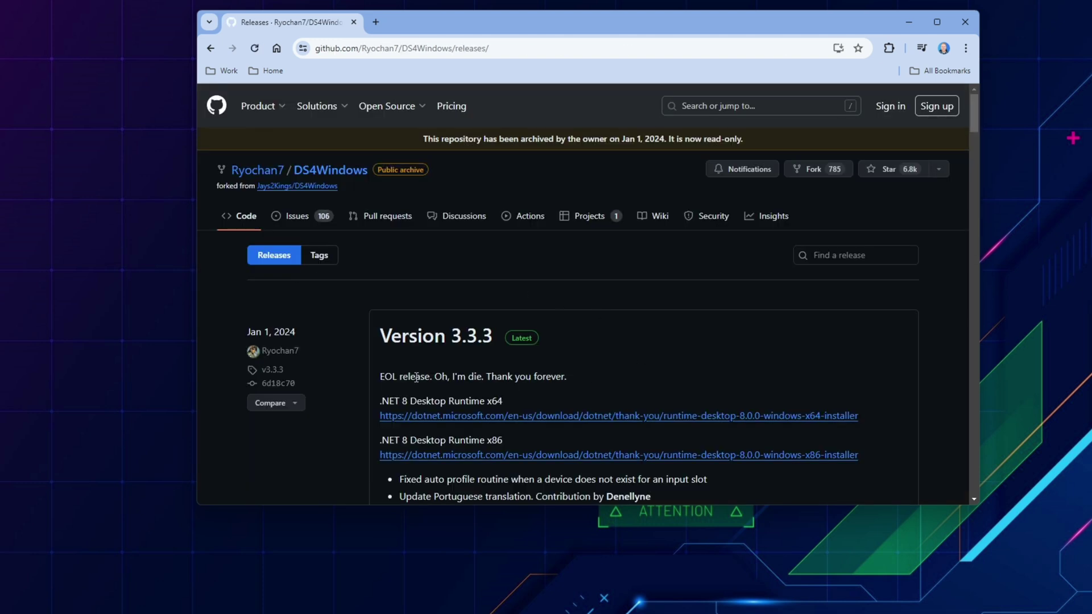
drag(381, 377, 516, 376)
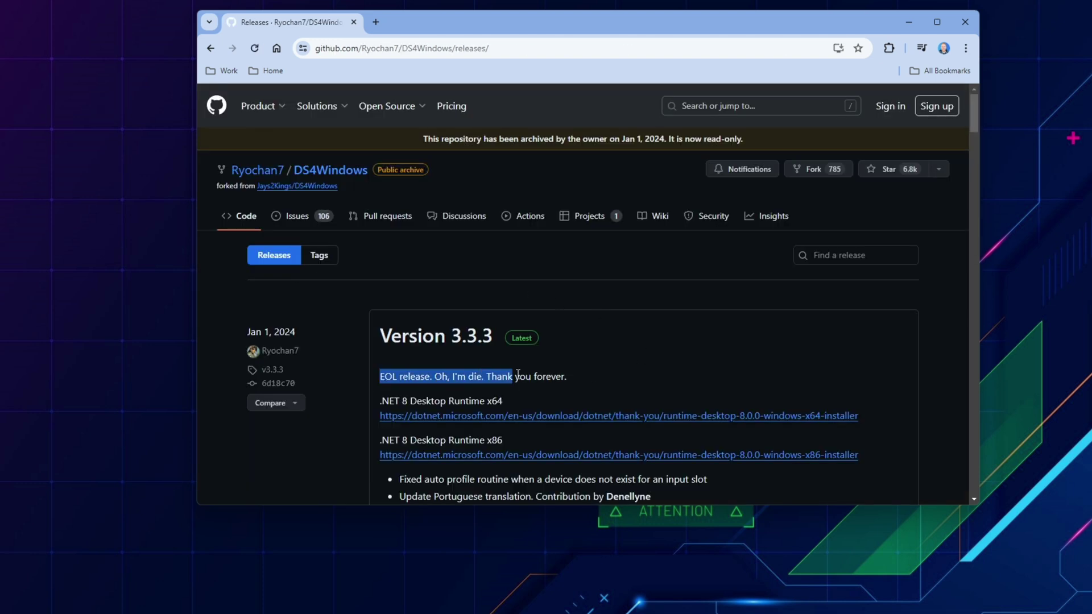
scroll(665, 352, down, 1)
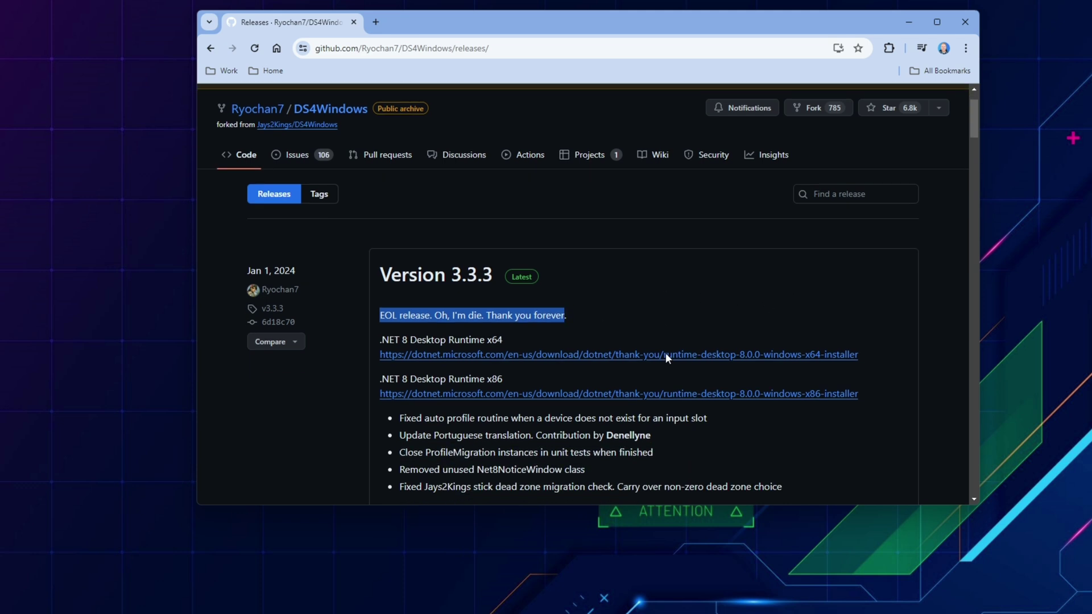
scroll(665, 353, down, 2)
scroll(666, 350, down, 1)
scroll(666, 348, down, 1)
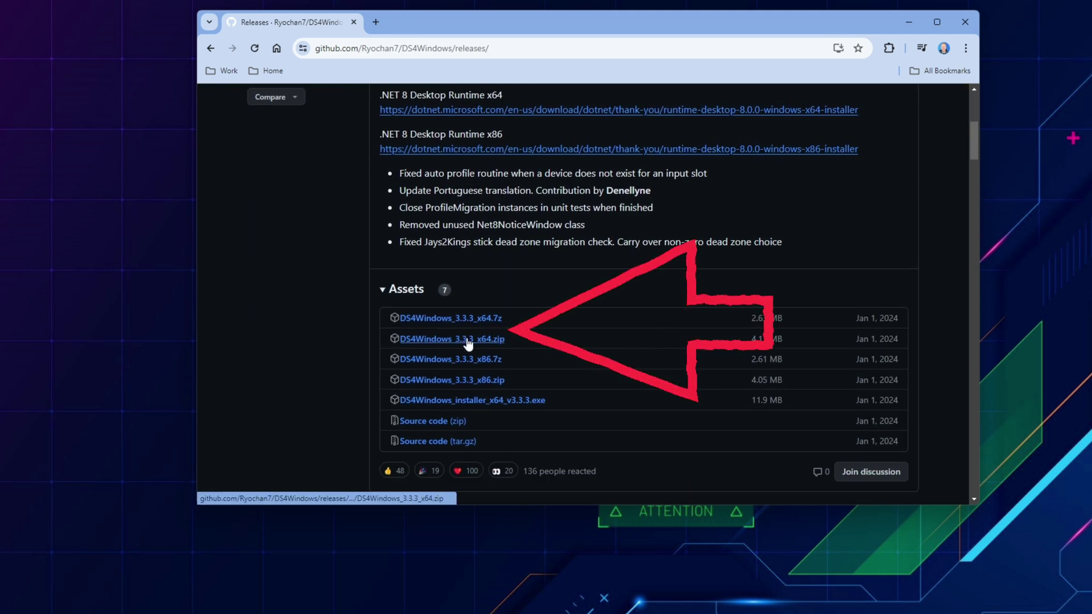
click(467, 341)
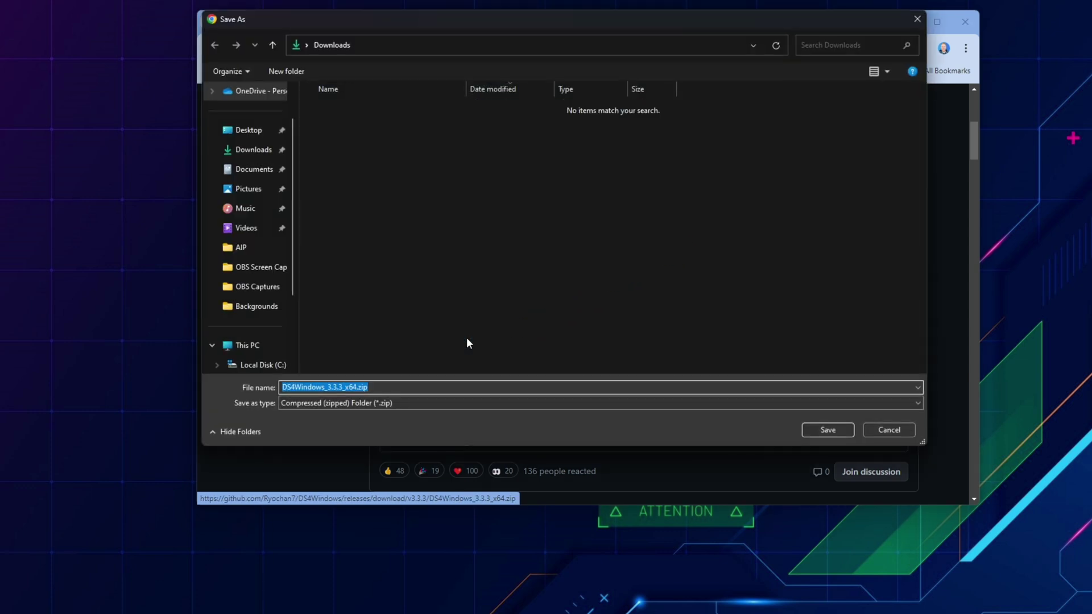
click(825, 429)
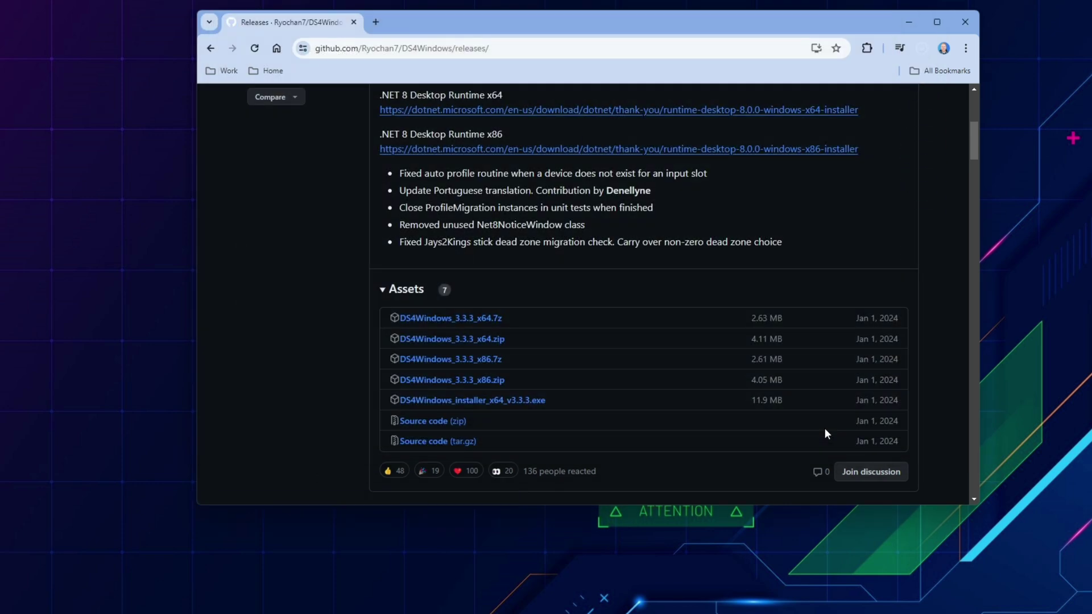
scroll(640, 326, up, 3)
scroll(641, 325, up, 2)
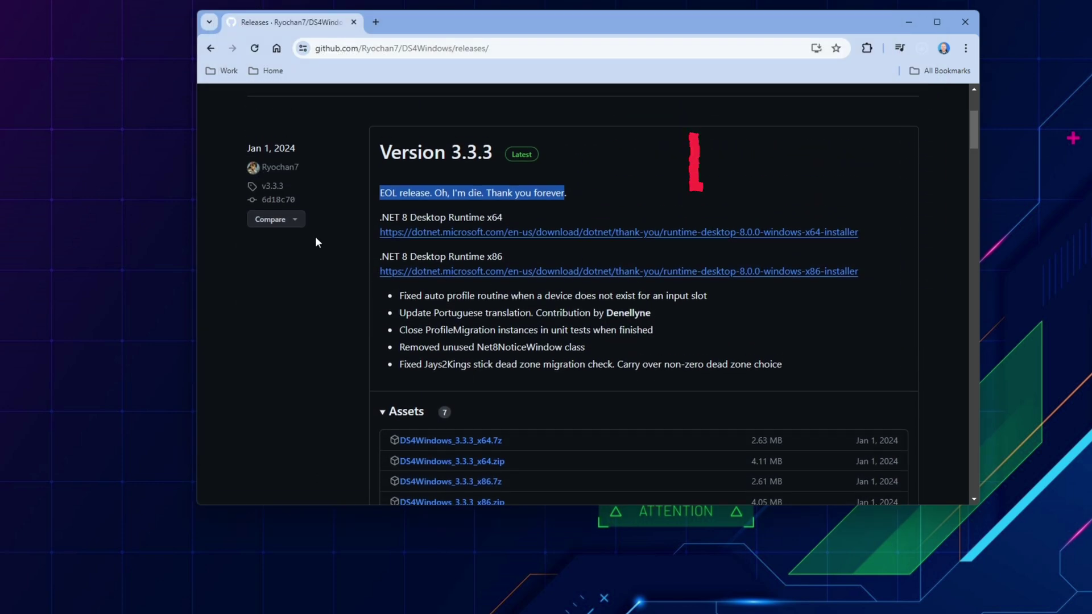
Step: Save the .NET 8 Desktop Runtime x64 installer to Downloads and start a new tab
drag(503, 218, 380, 218)
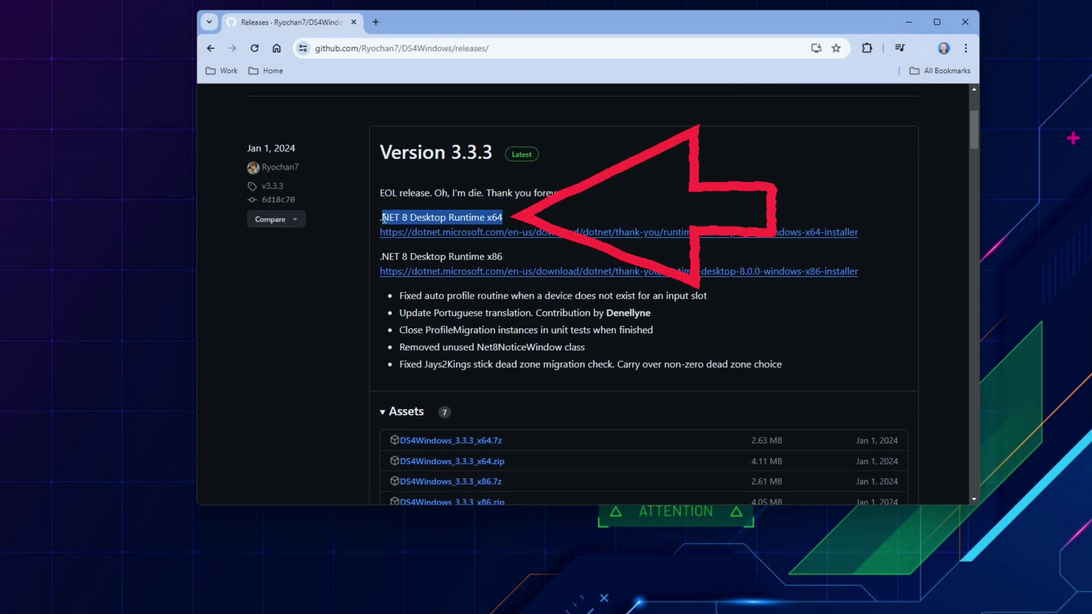
click(521, 232)
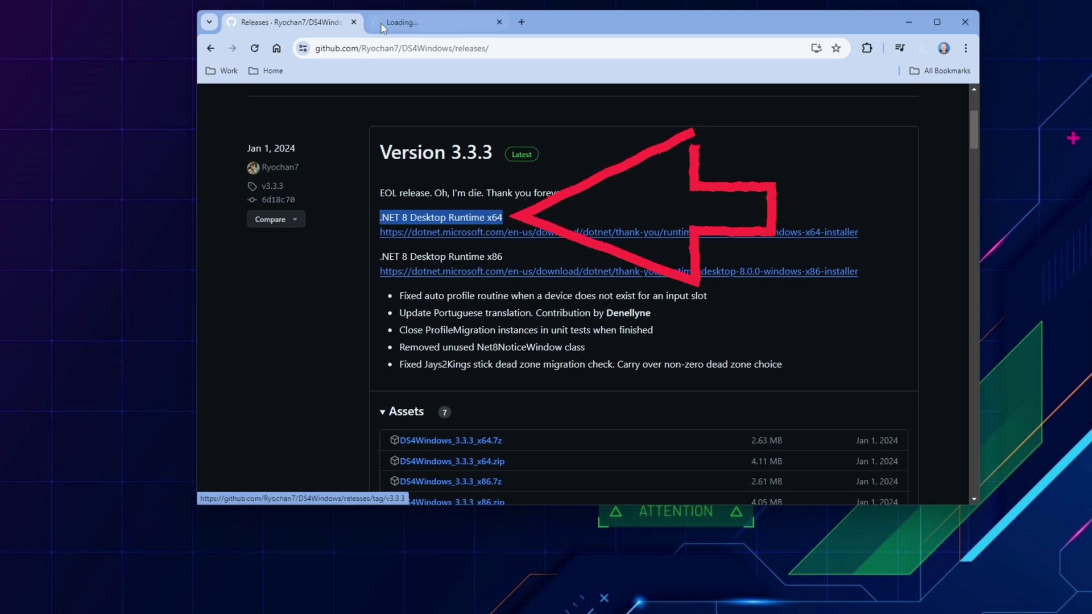
click(418, 22)
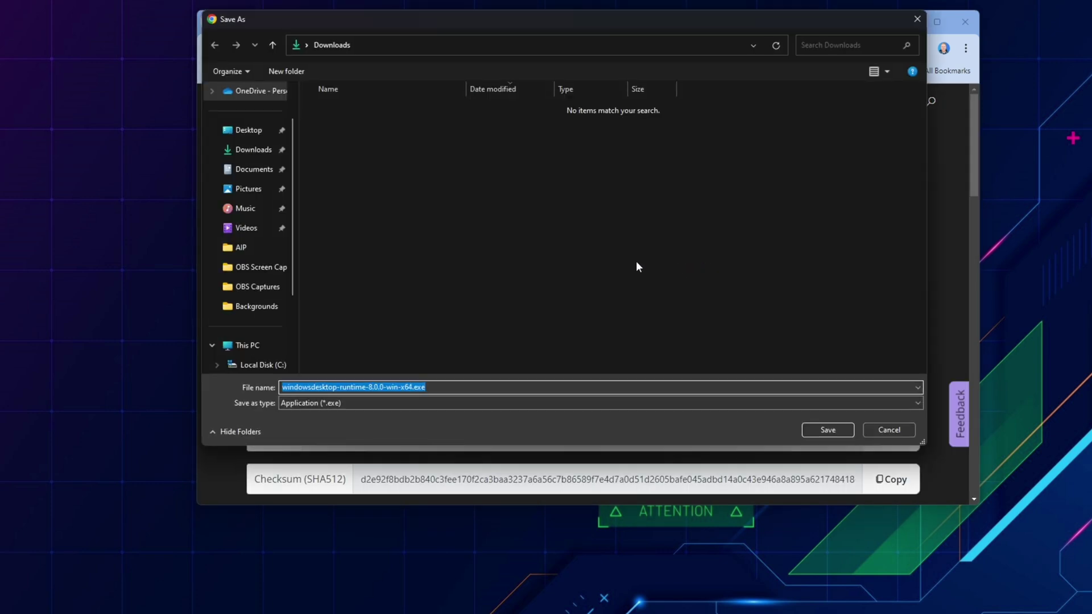
click(825, 430)
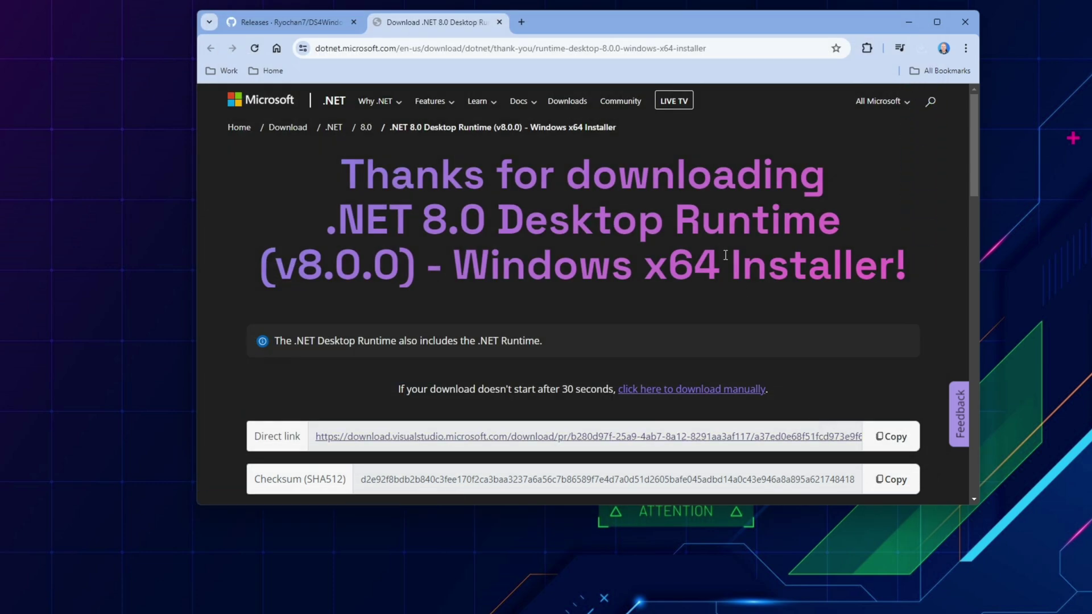
click(521, 23)
text(vigem)
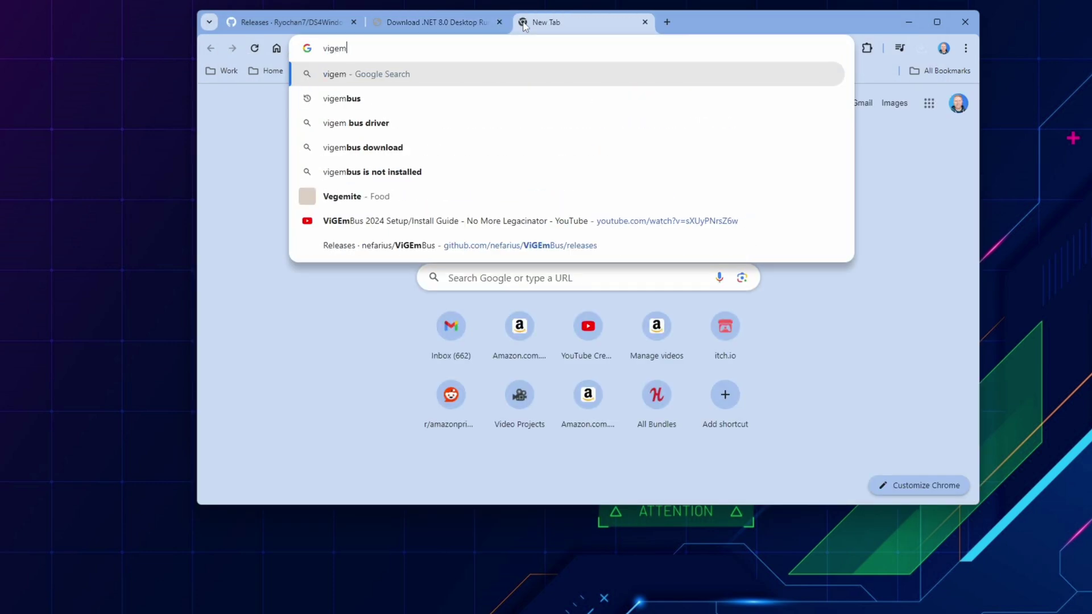
text(bus)
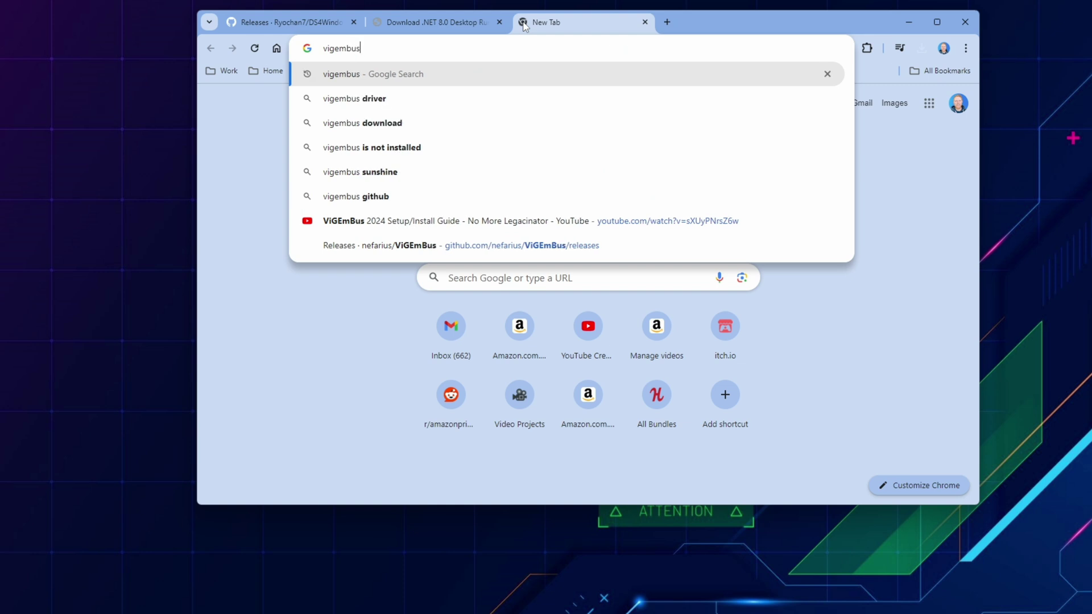
Step: Search vigembus and save ViGEmBus_1.22.0_x64_x86_arm64.exe from the nefarius releases page to Downloads
key(Return)
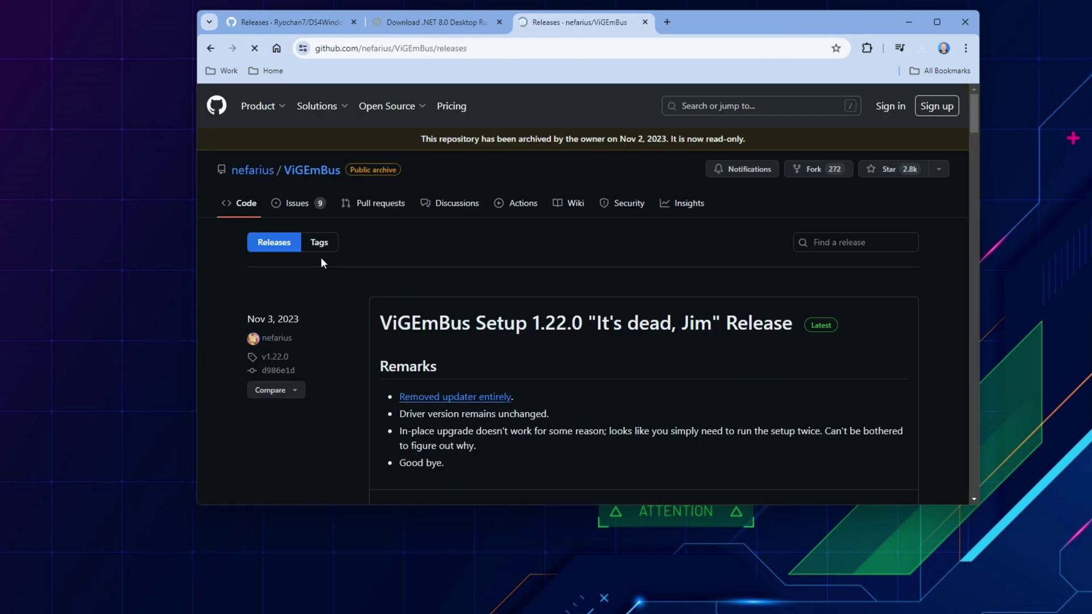
scroll(569, 318, down, 1)
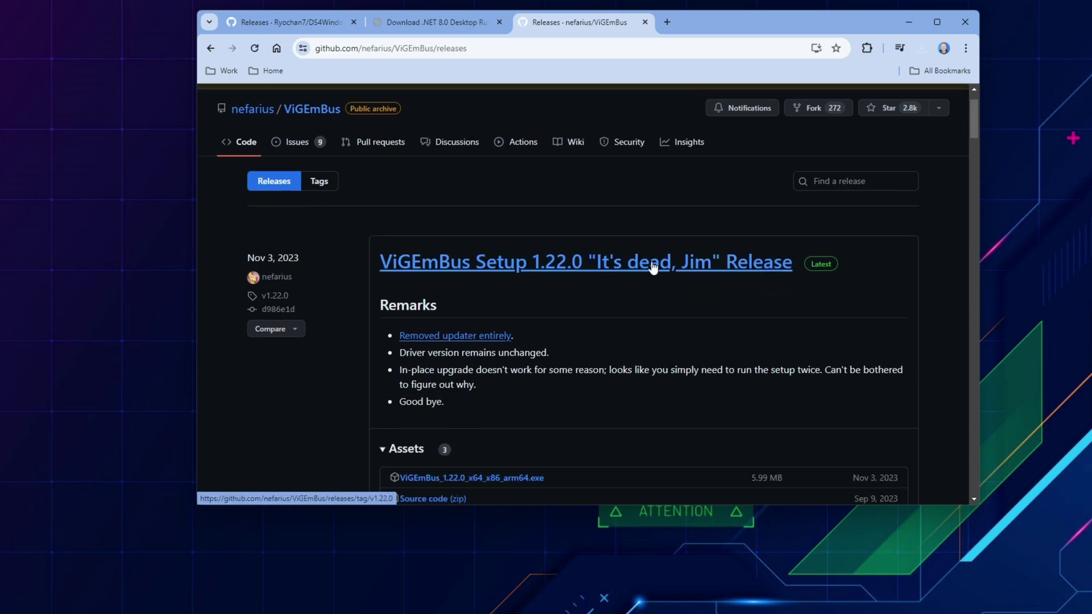
scroll(650, 294, down, 1)
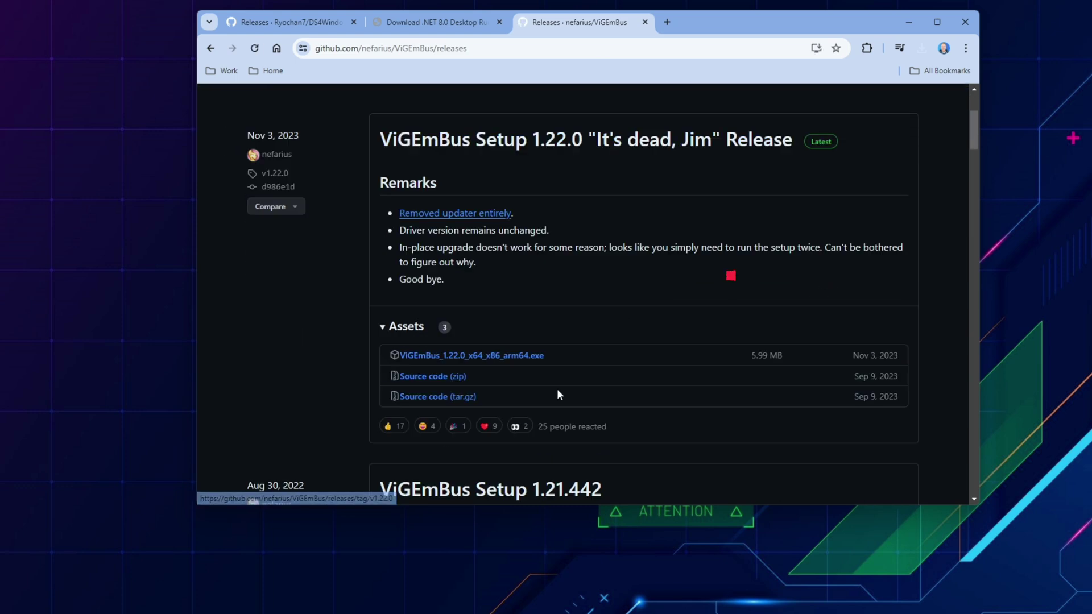
click(501, 357)
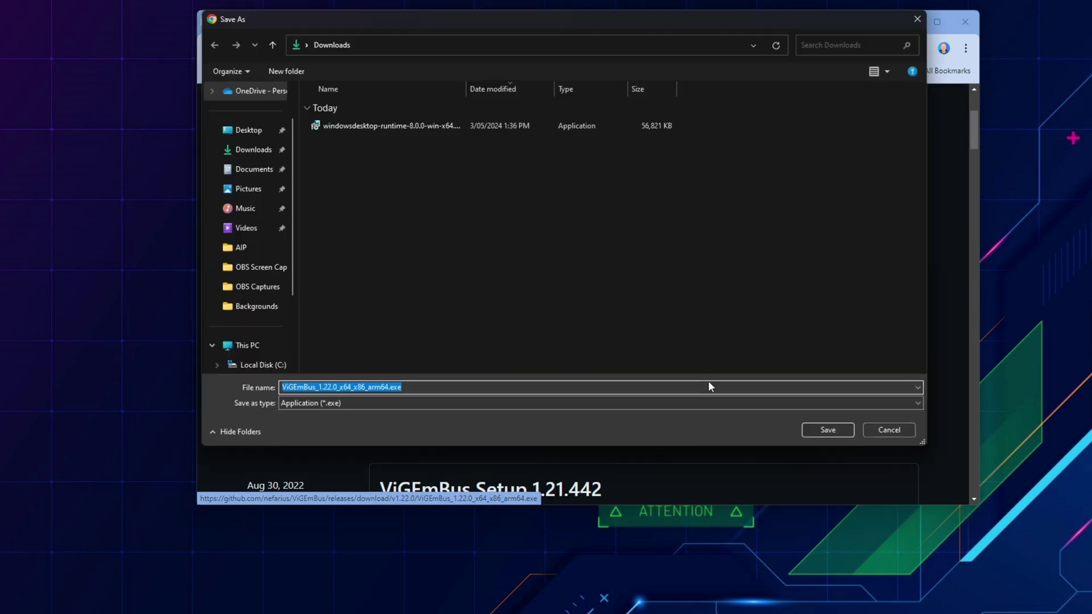
click(827, 430)
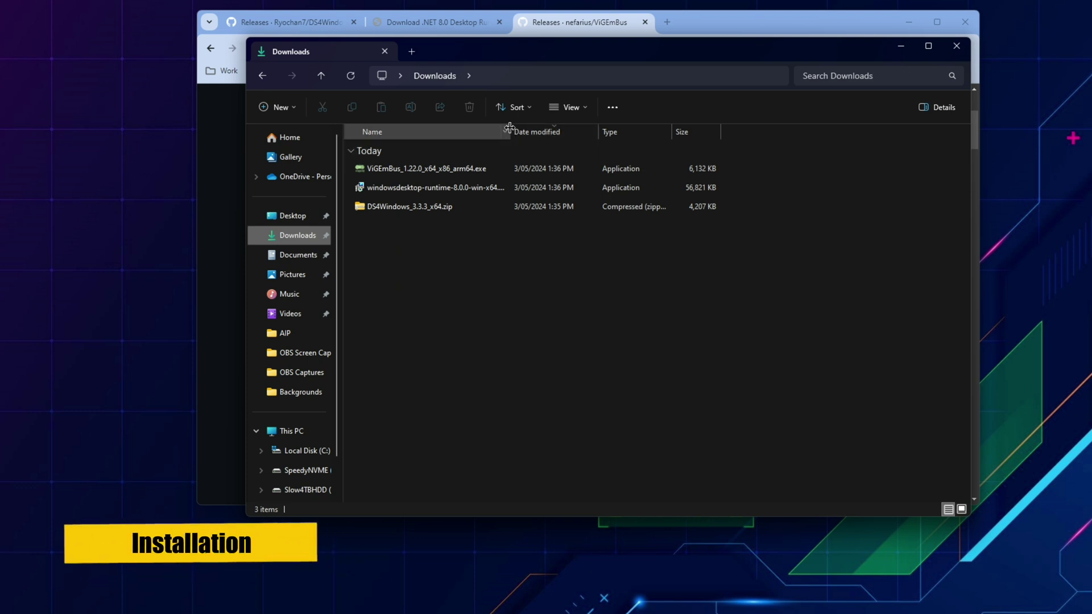
Step: Widen the Downloads Name column until the three installer names show in full
drag(509, 130, 563, 130)
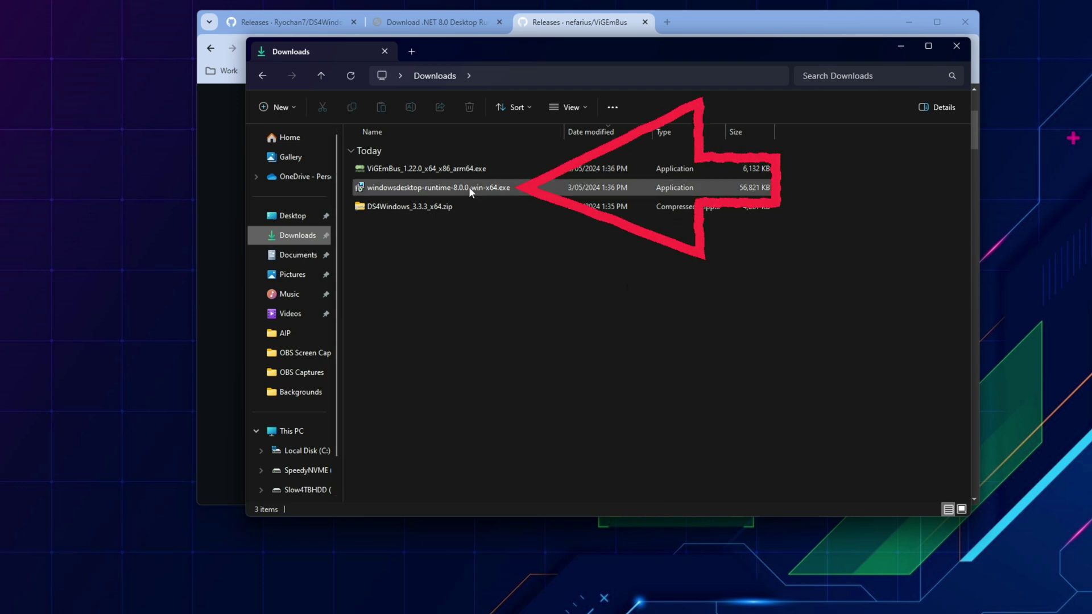
Step: Run windowsdesktop-runtime-8.0.0-win-x64.exe, install .NET Desktop Runtime 8.0.0, and close the installer
click(412, 183)
double_click(411, 183)
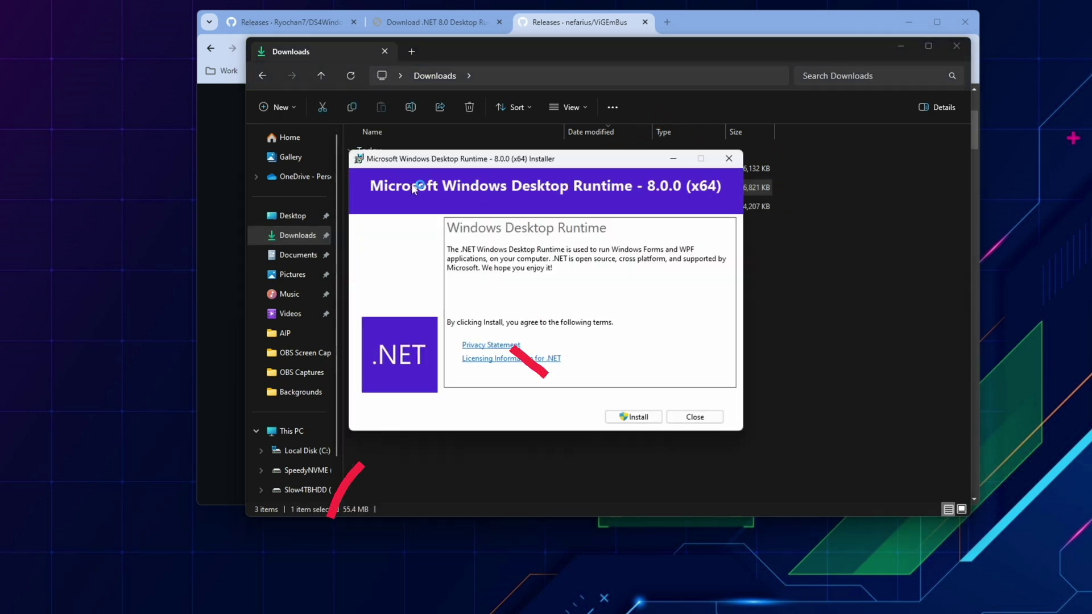
click(634, 417)
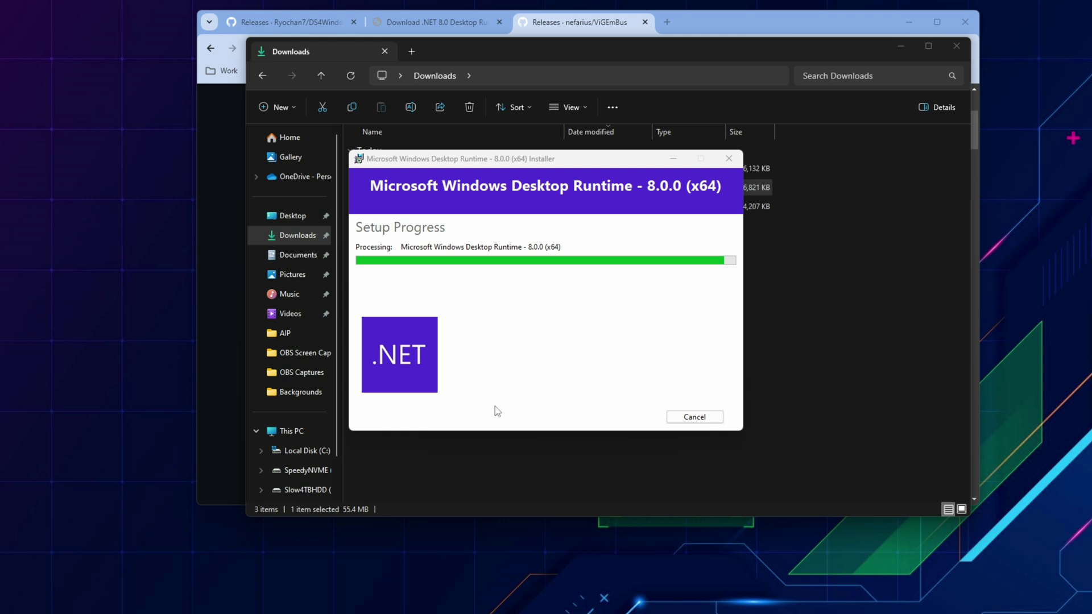
click(695, 416)
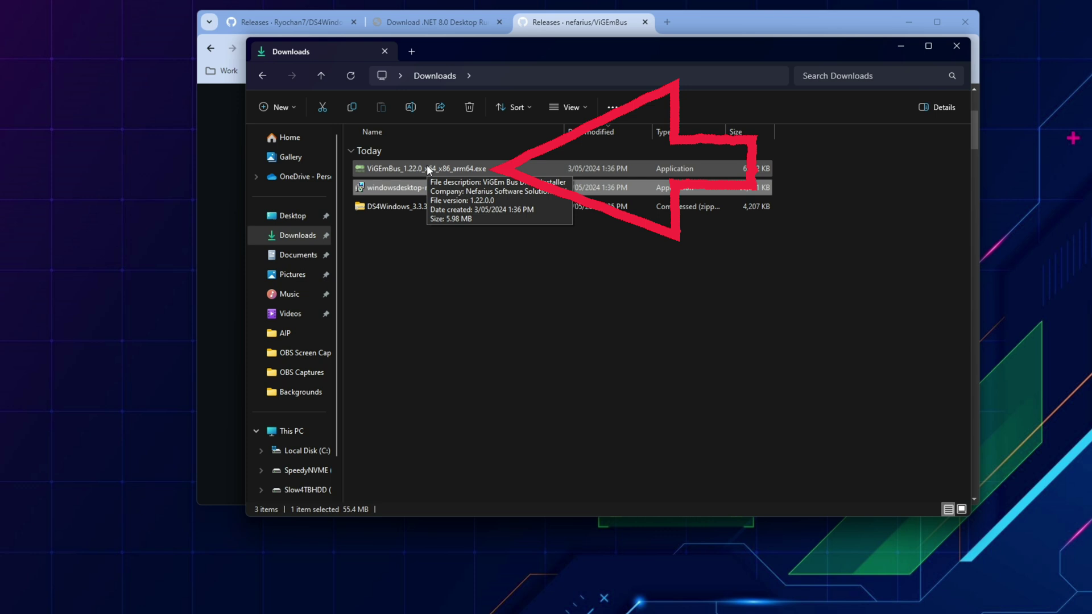
Step: Run the ViGEmBus setup, install the ViGEm Bus Driver, and finish the wizard
double_click(426, 164)
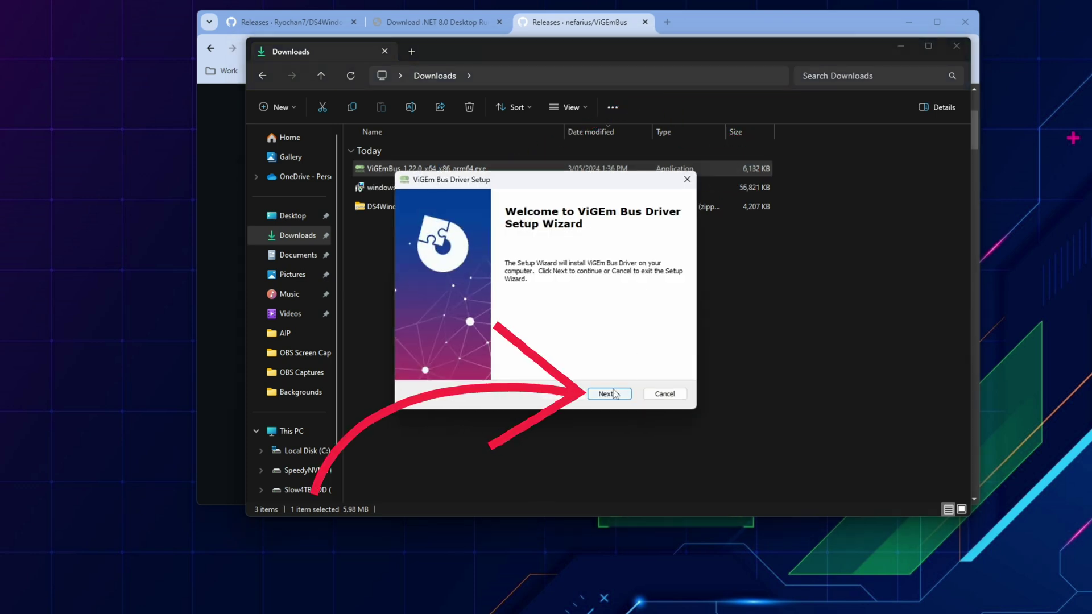
click(609, 393)
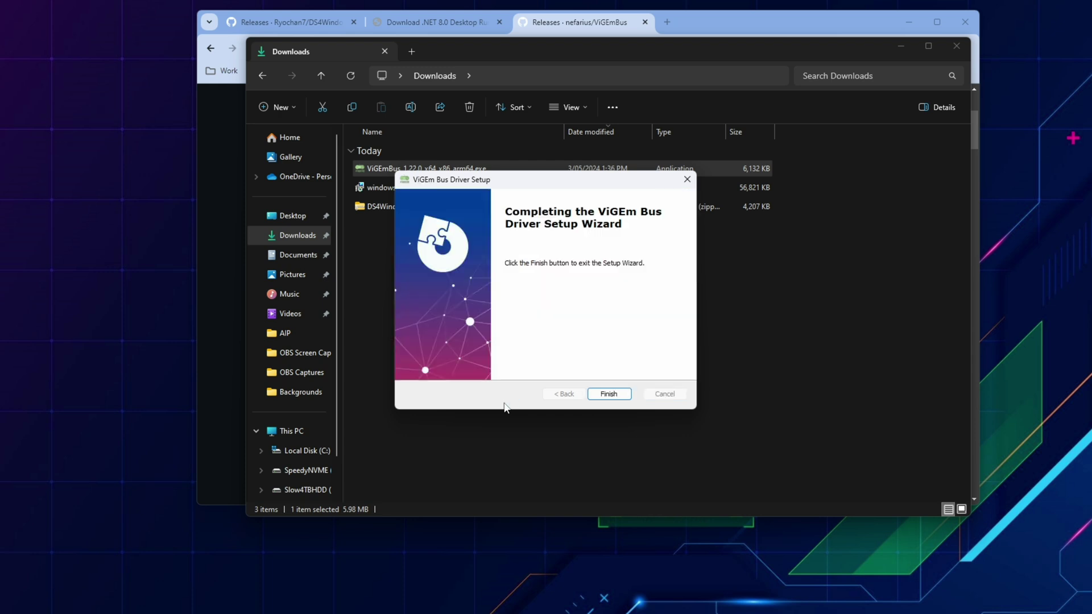
click(614, 395)
click(482, 273)
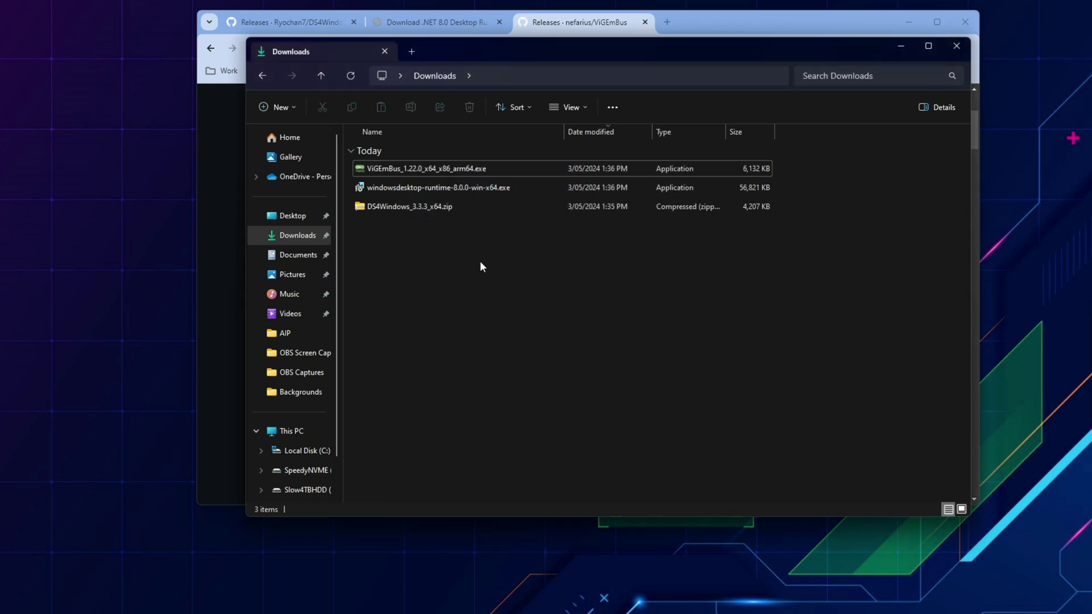
Step: Extract DS4Windows_3.3.3_x64.zip and open its DS4Windows folder sorted by Name
right_click(486, 204)
click(426, 204)
right_click(426, 204)
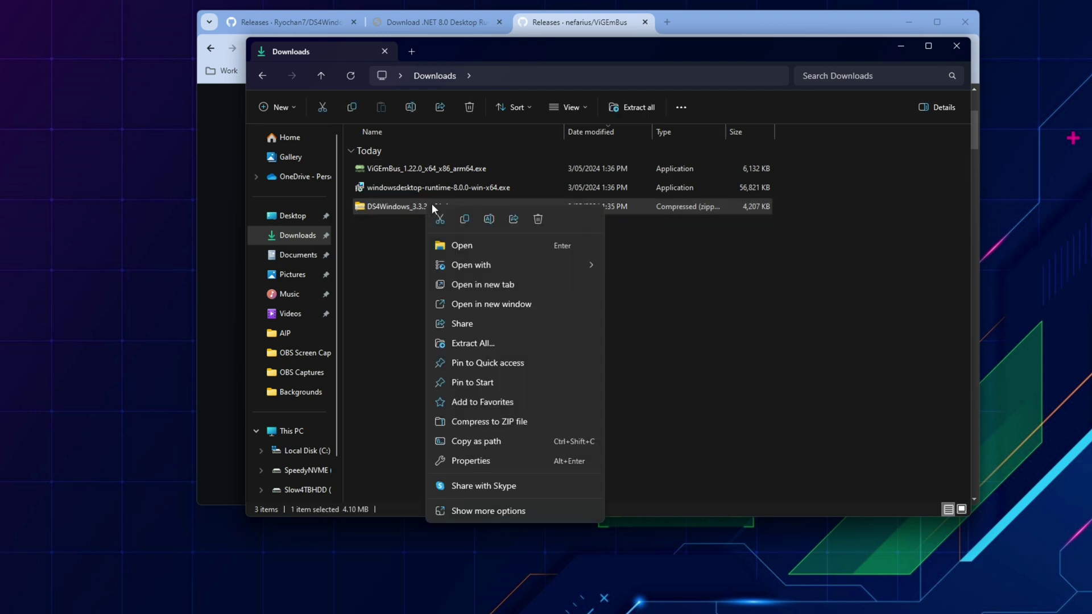
click(473, 343)
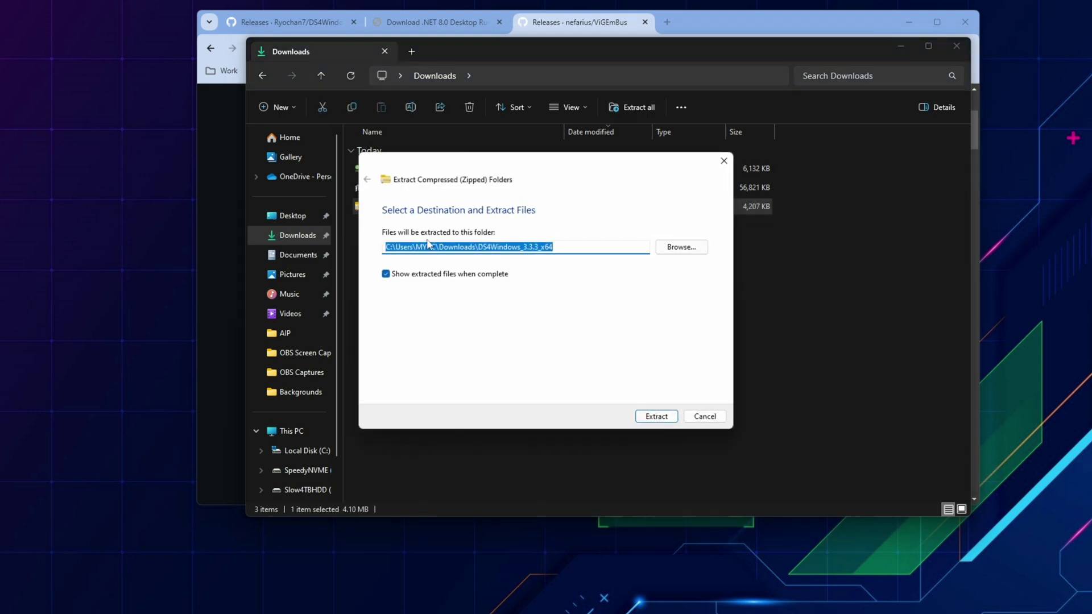
click(657, 417)
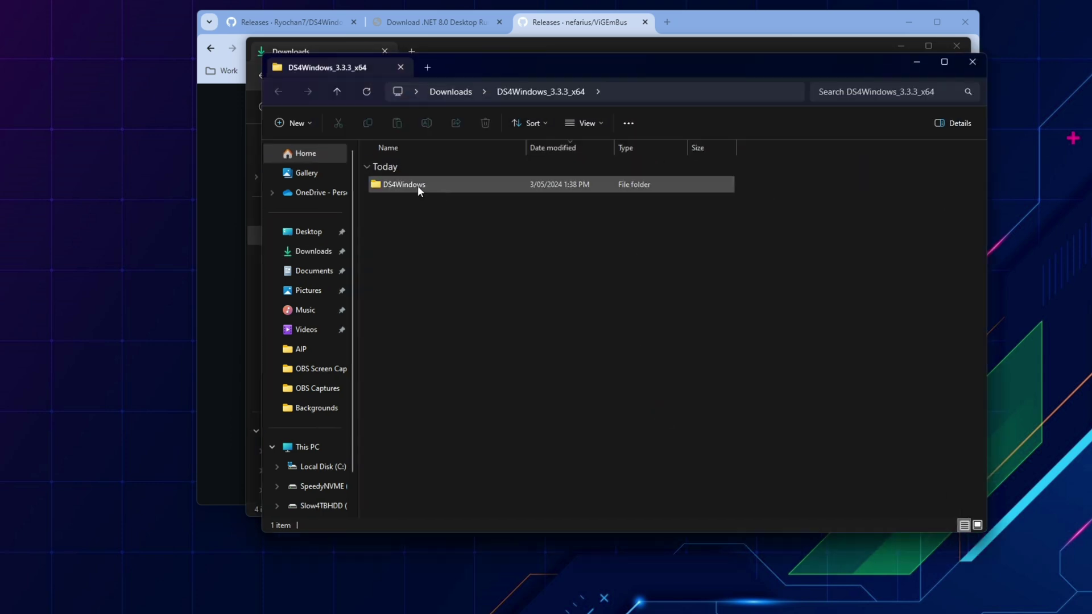
double_click(418, 185)
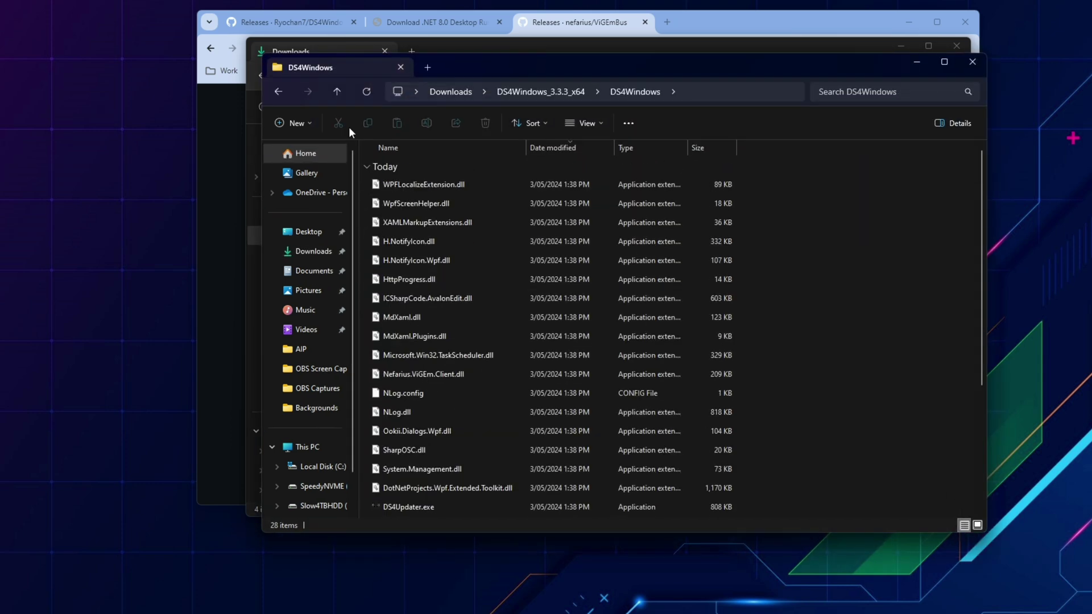
click(477, 147)
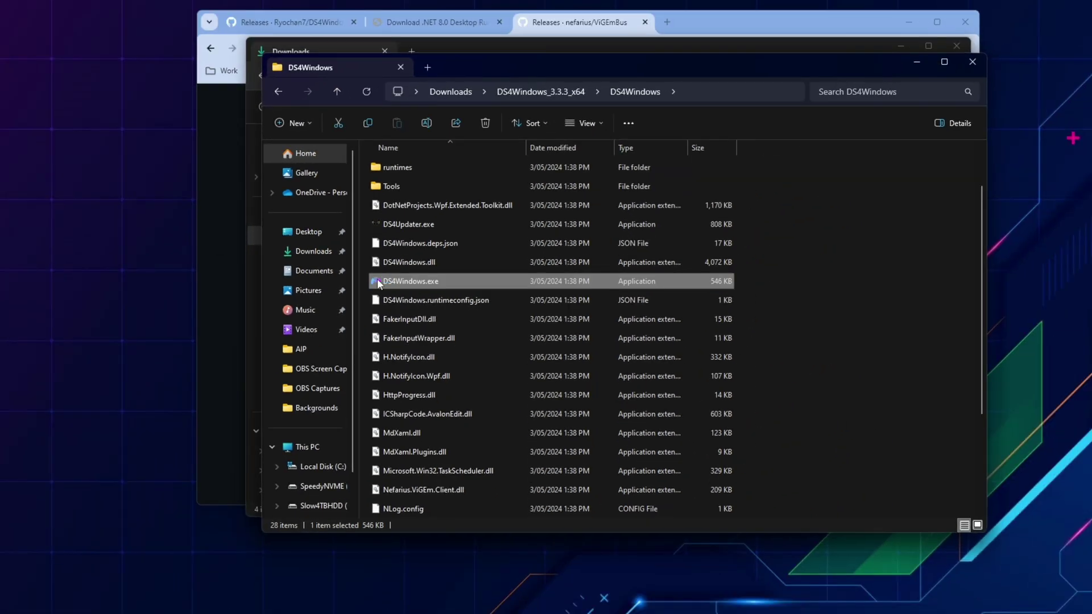
Step: Launch DS4Windows.exe, keep settings in Program Folder, and enable DualSense Device Support
double_click(377, 280)
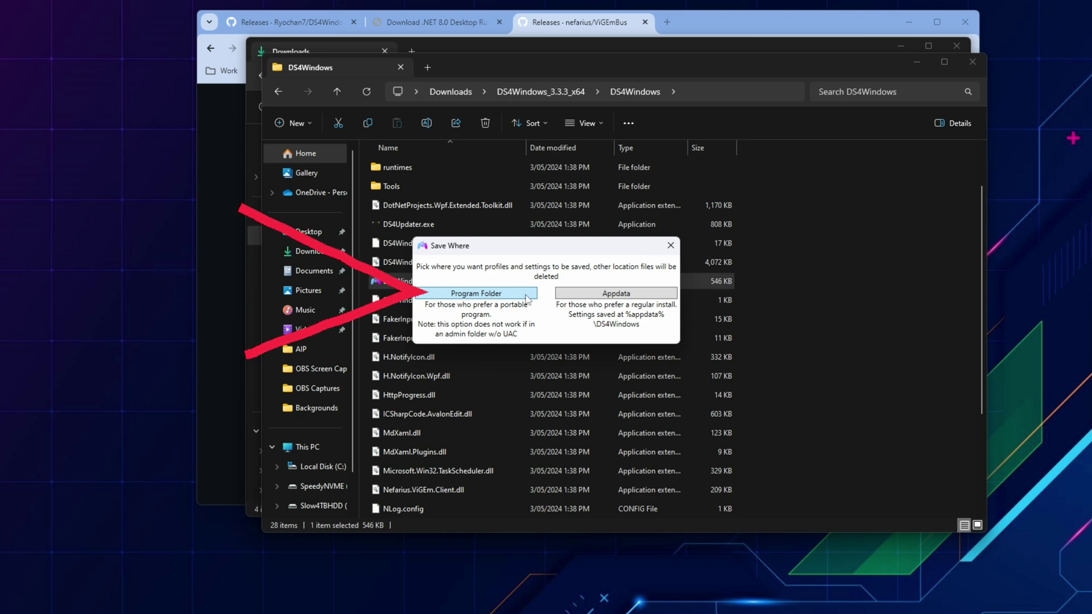
click(525, 294)
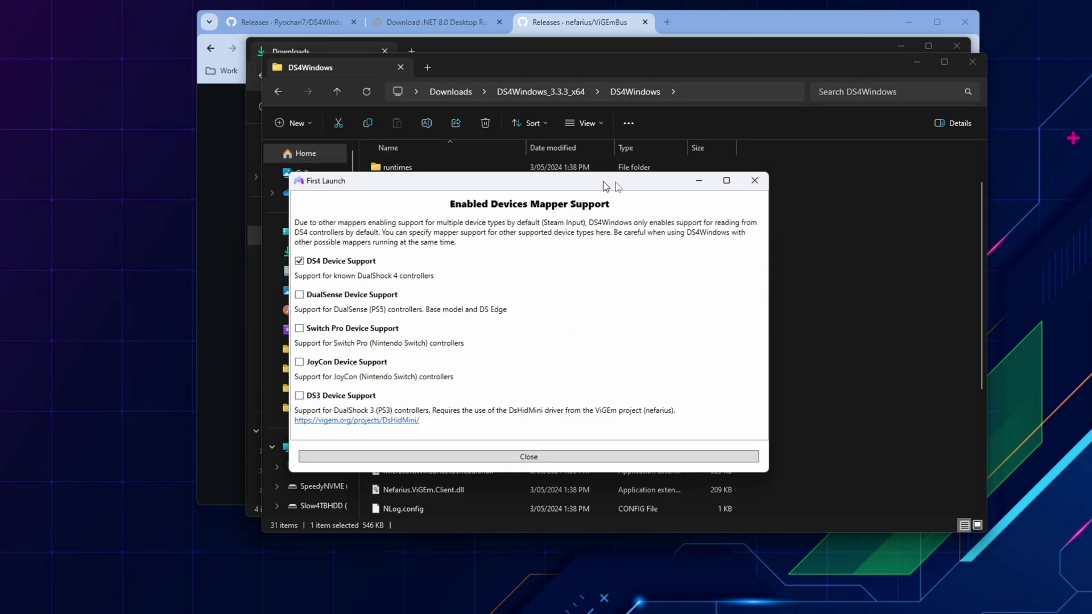
drag(615, 181, 634, 173)
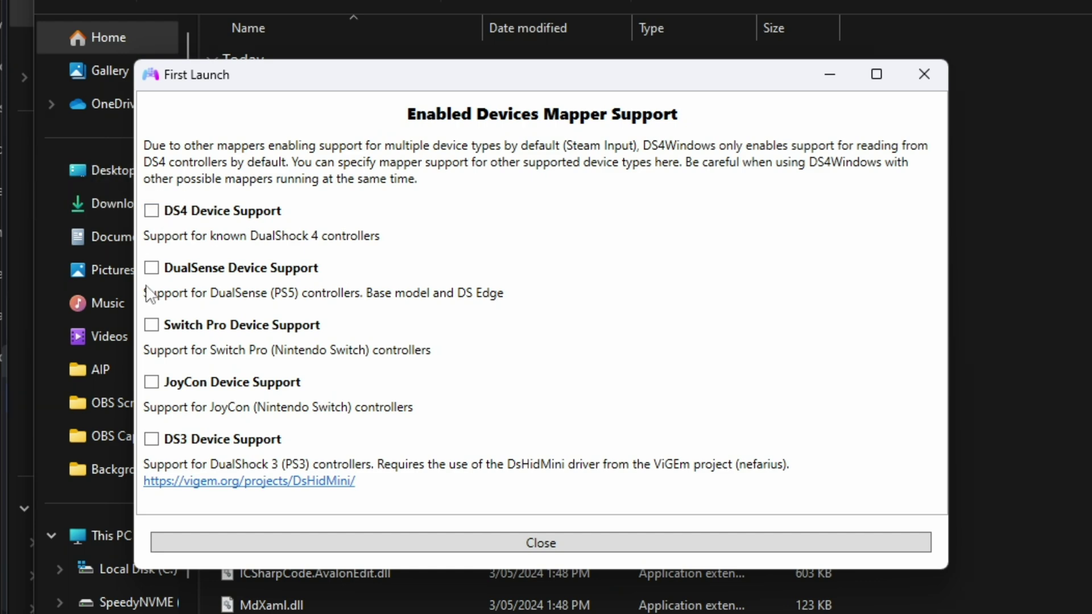
click(151, 268)
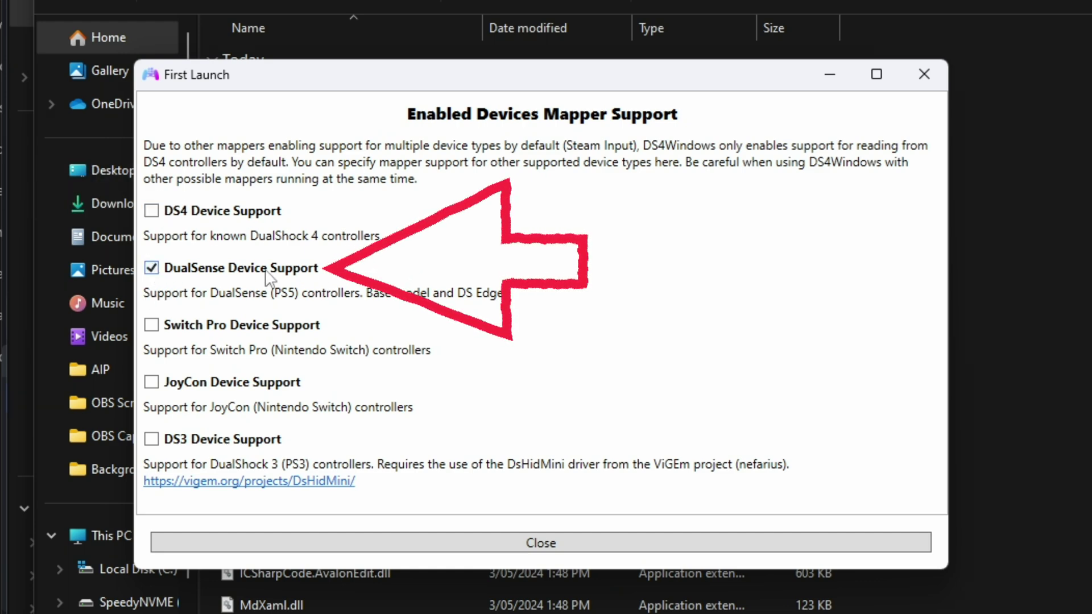
click(540, 543)
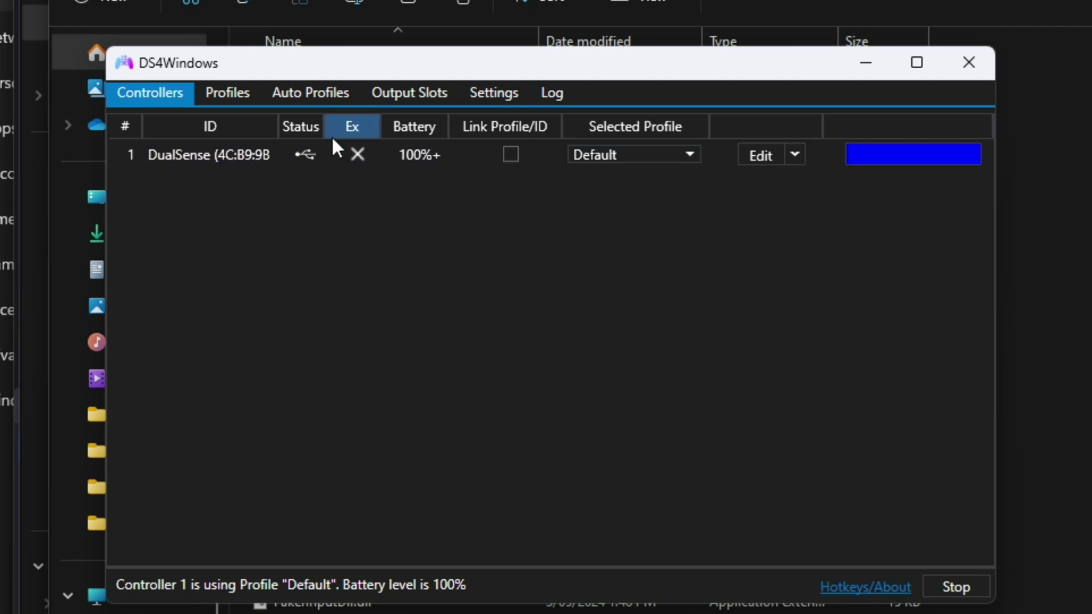
Step: Select the USB DualSense controller row showing the Default profile at full battery
click(240, 160)
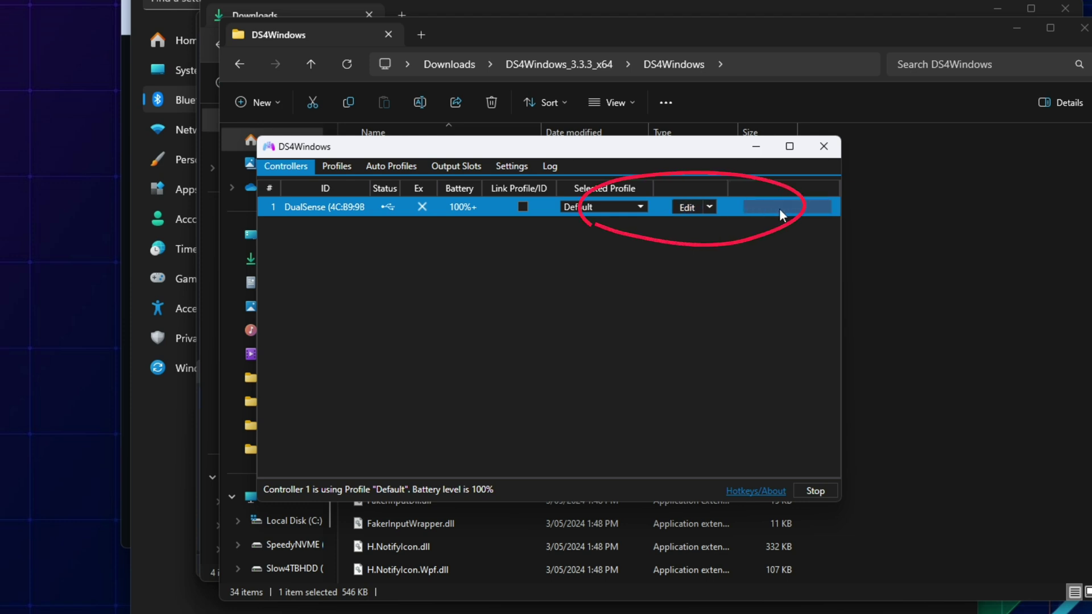
Step: Set the Default profile's emulated controller to DualShock 4 in the Other tab
right_click(785, 206)
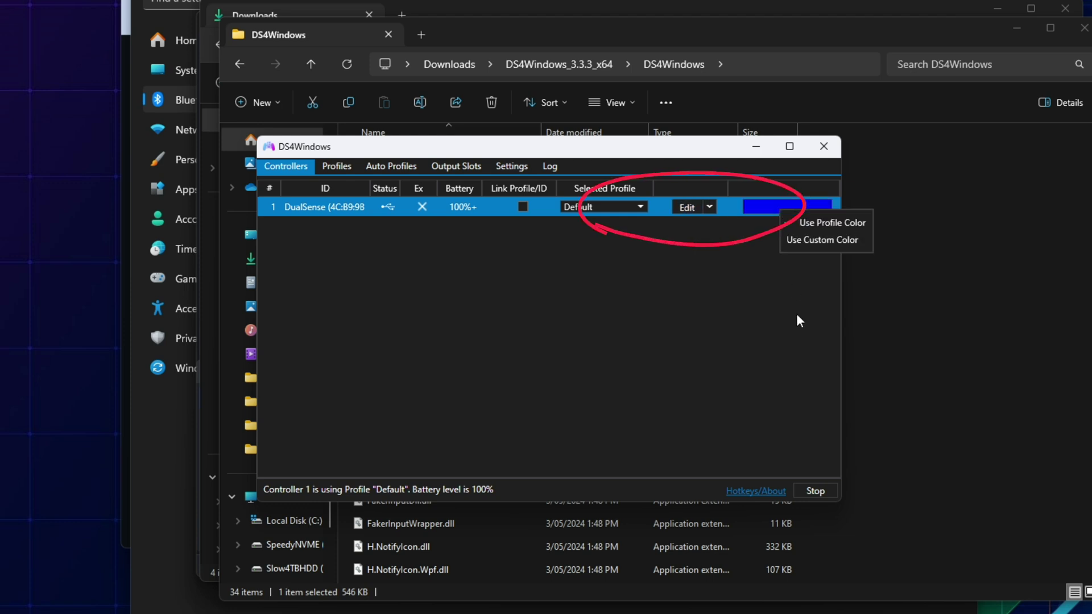
click(786, 274)
click(687, 206)
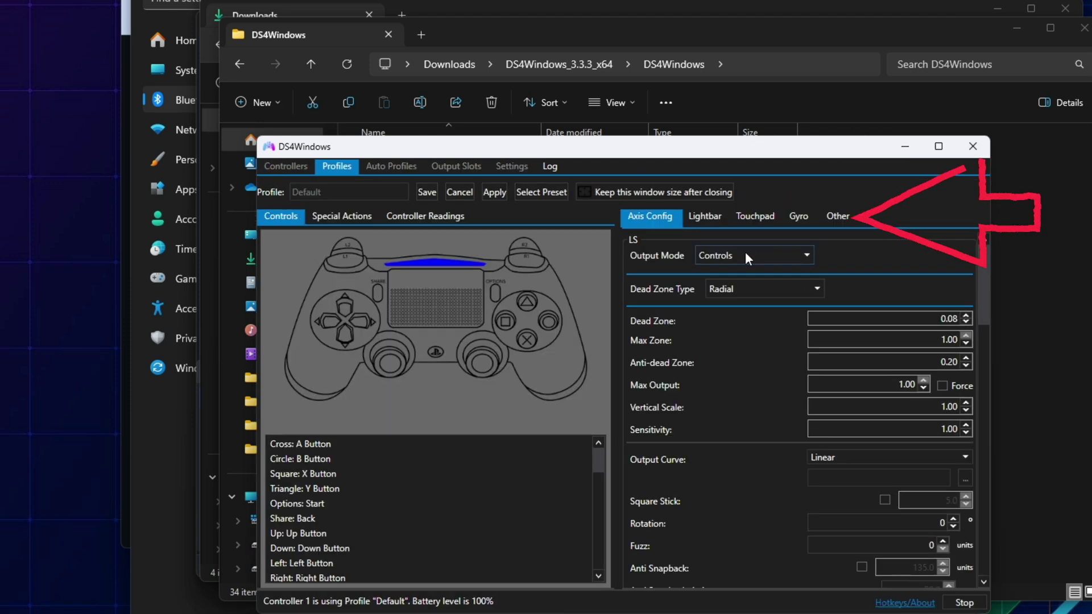
click(846, 216)
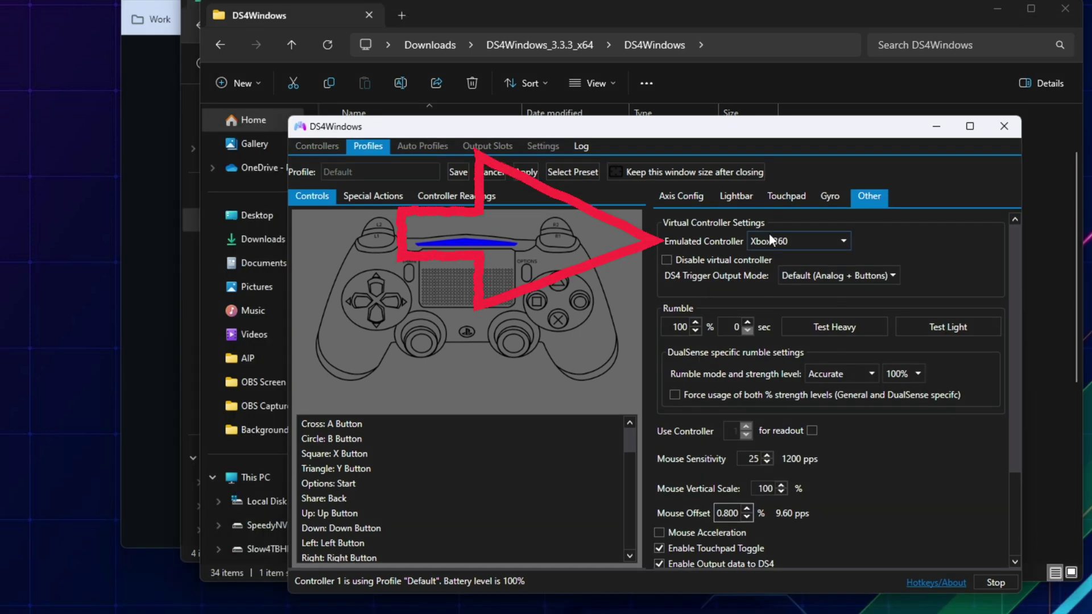
click(769, 241)
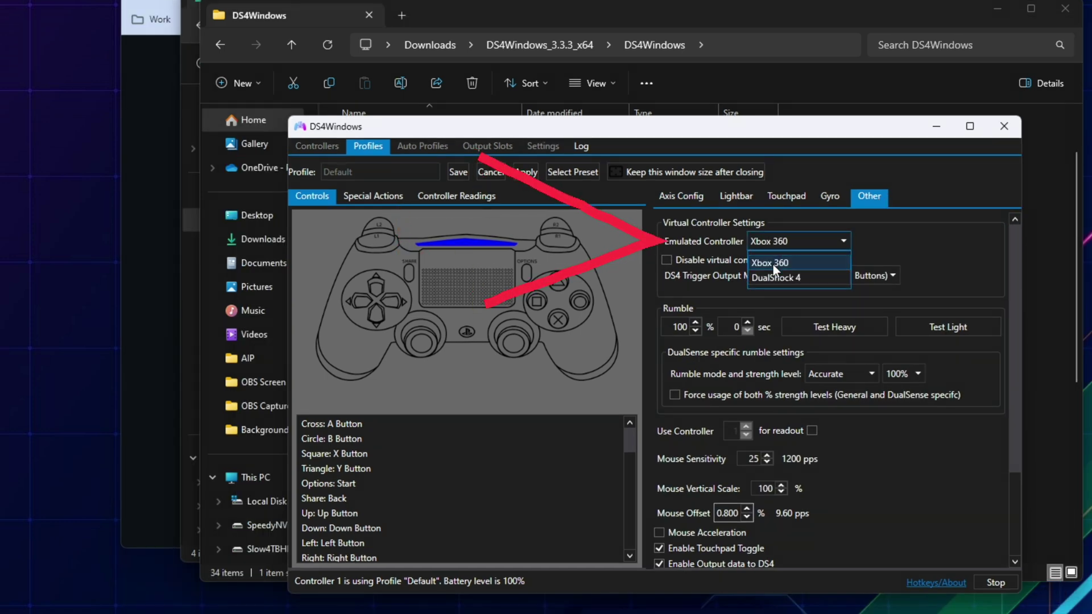
click(773, 274)
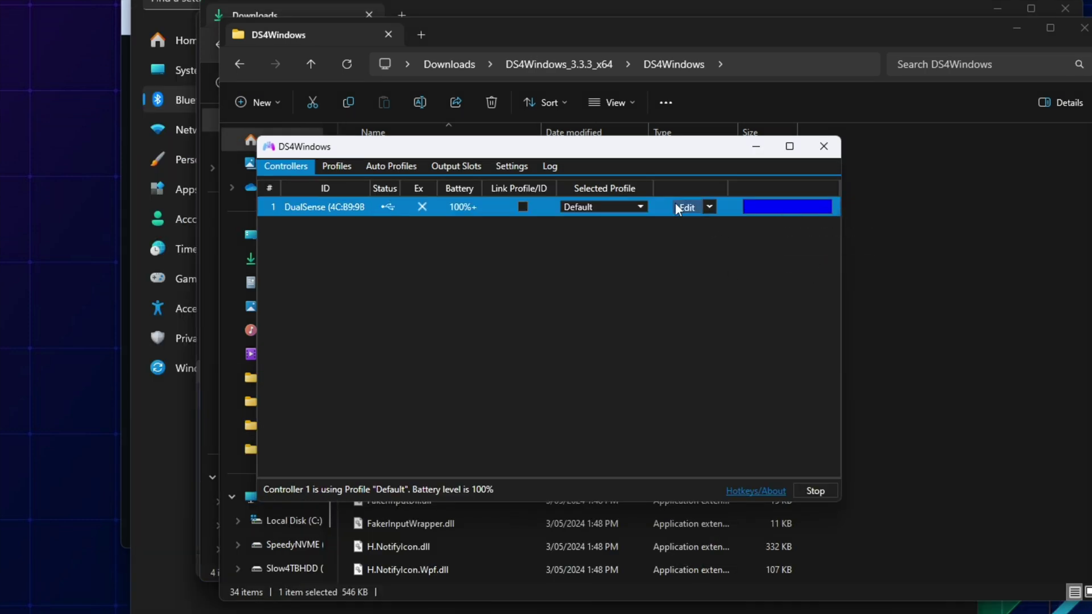
Step: Switch the Default profile's emulated controller back to Xbox 360
click(686, 207)
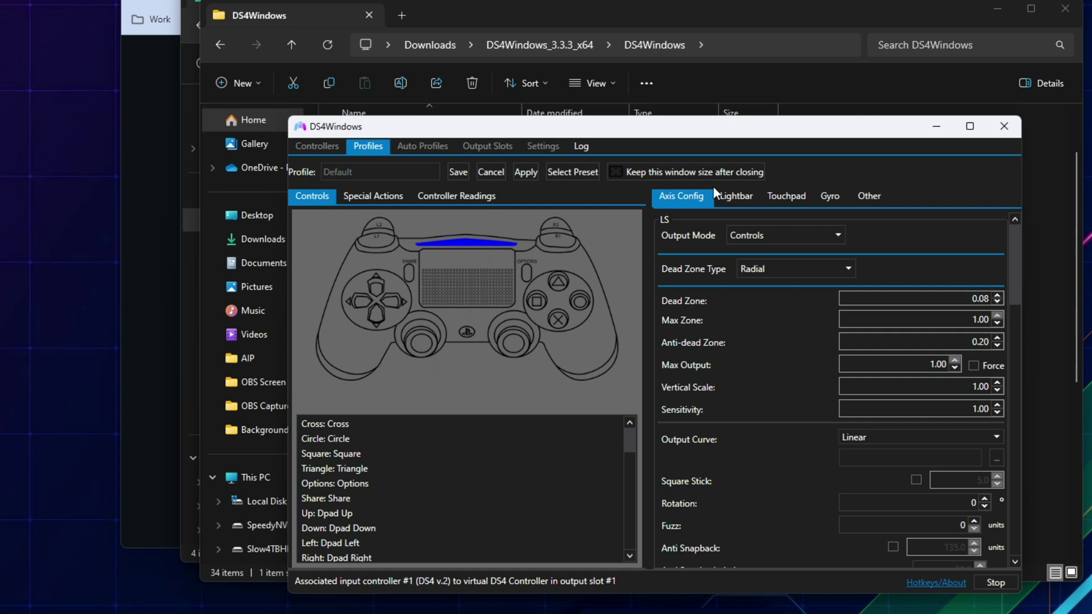
click(866, 197)
click(793, 242)
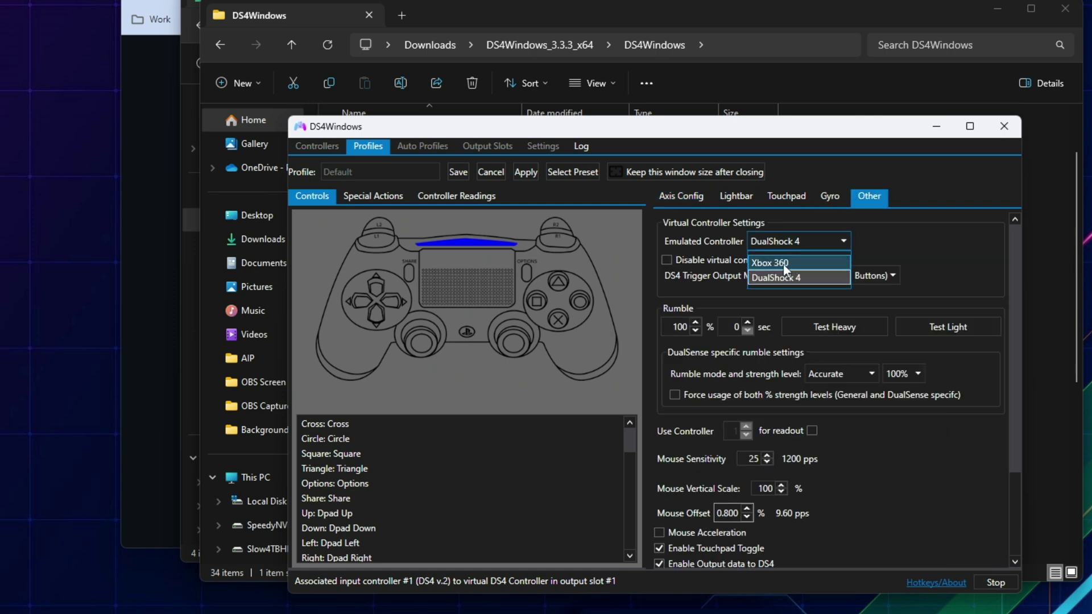
click(783, 261)
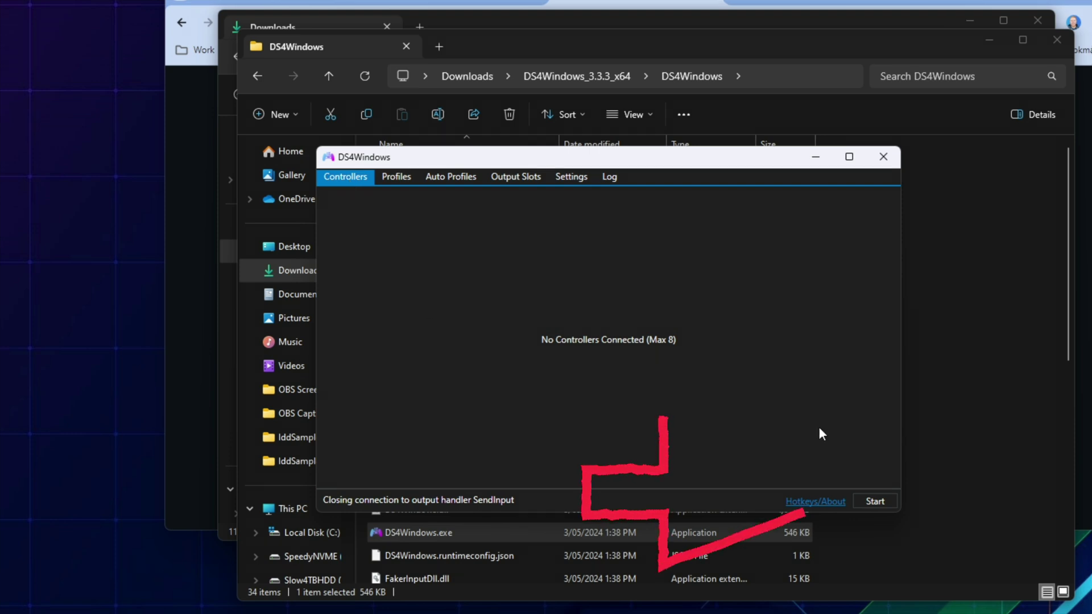
Step: Start DS4Windows so the DS4 v.2 controller appears on the Default profile at 100% battery
click(876, 502)
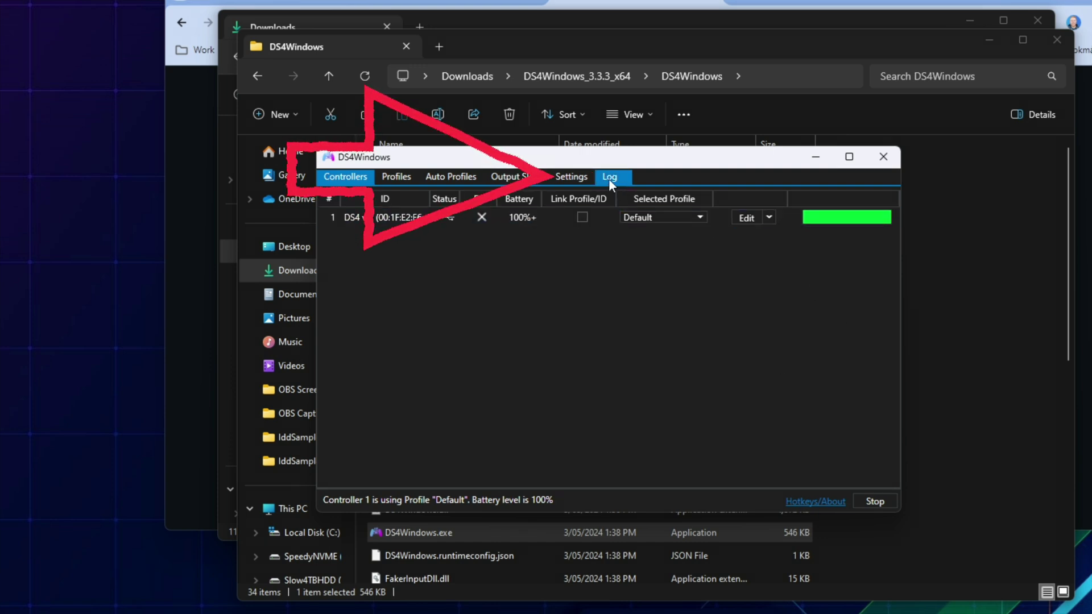
Step: Go to Settings and open Device Options to see supported controller types
click(565, 175)
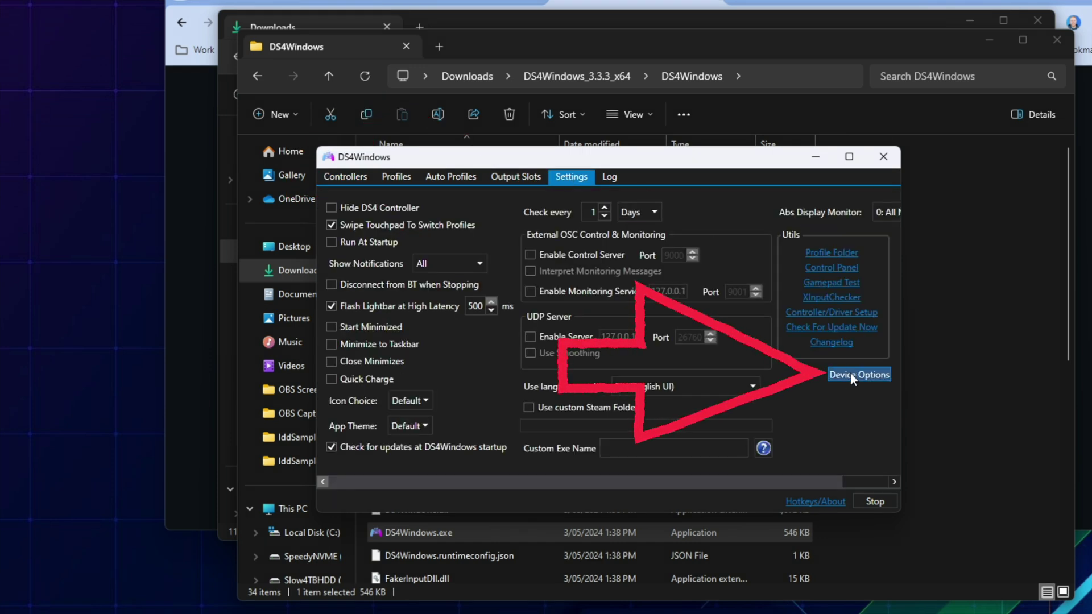
click(851, 373)
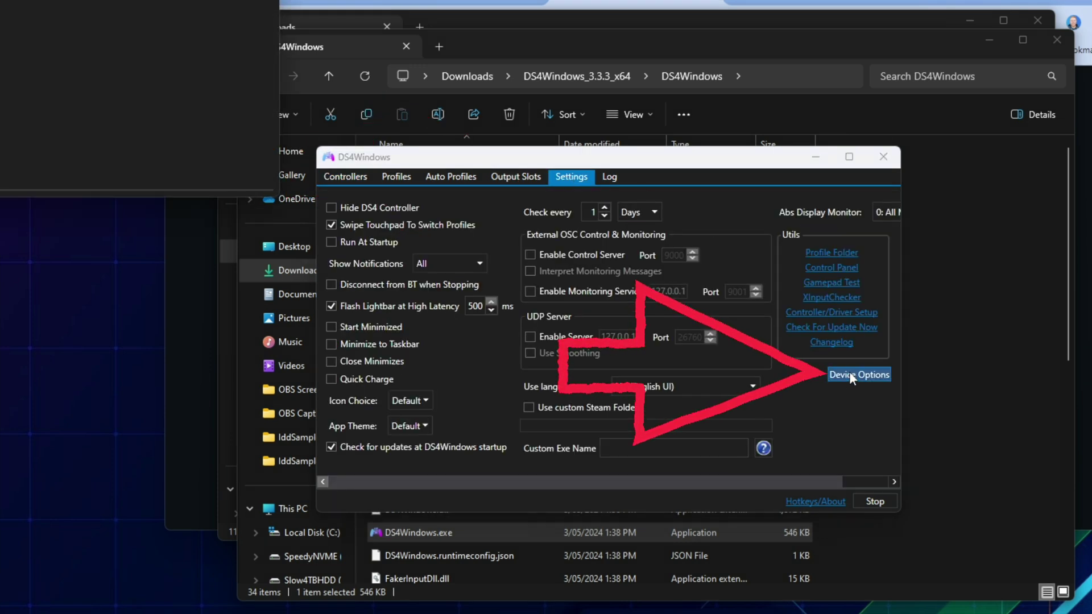